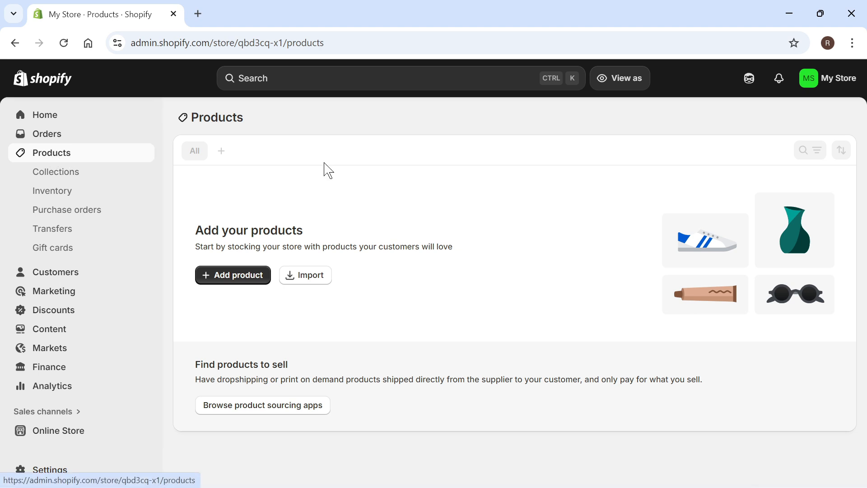
Start a new product and title it "Red T Shirt"
{"action": "left_click", "coordinate": [238, 284]}
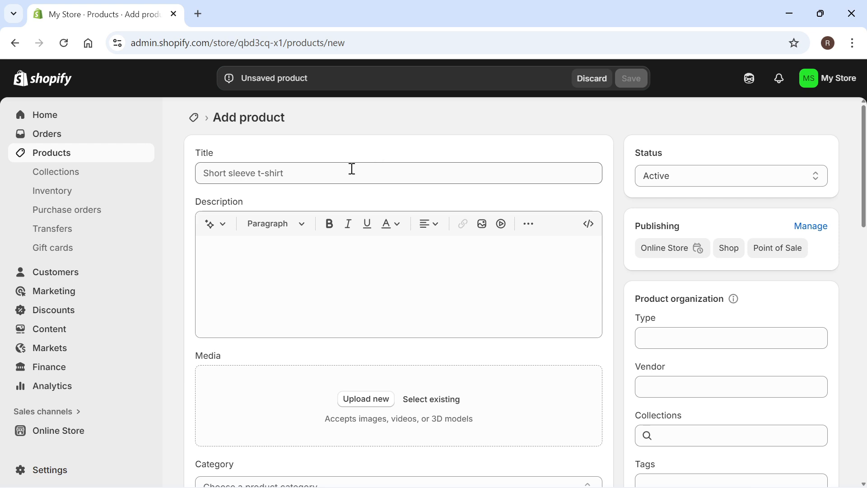
{"action": "left_click", "coordinate": [337, 171]}
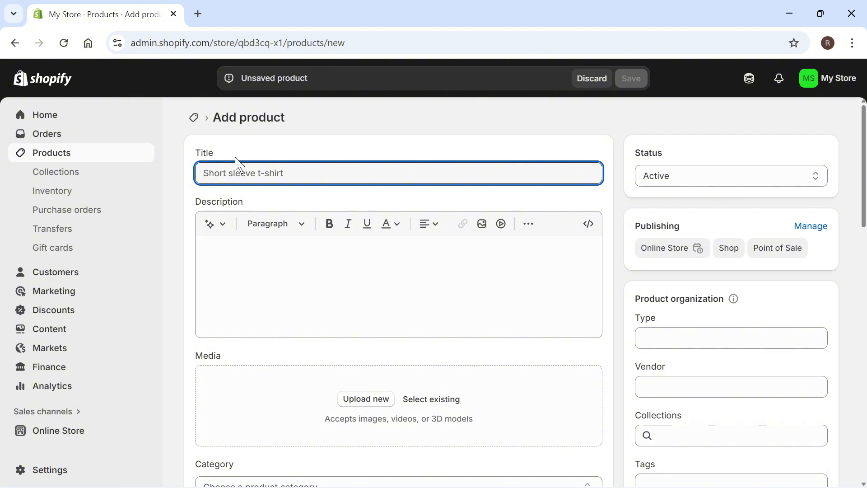
{"action": "type", "text": "Red T Shirt"}
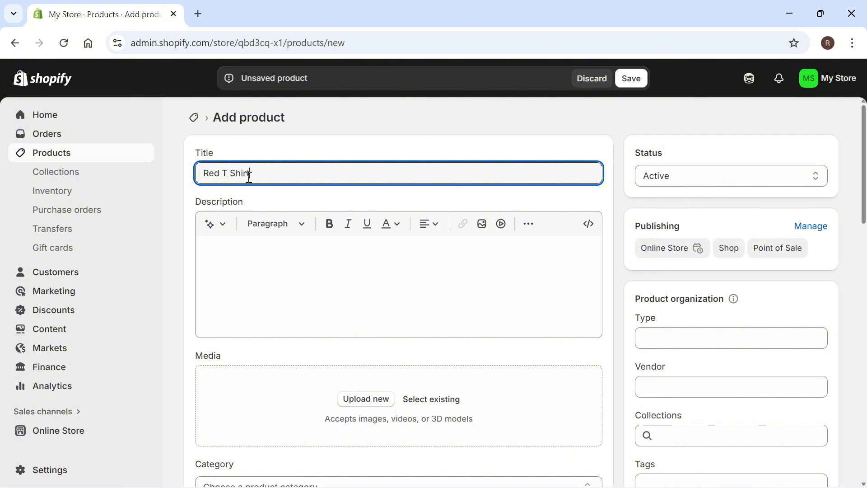
{"action": "left_click", "coordinate": [291, 276]}
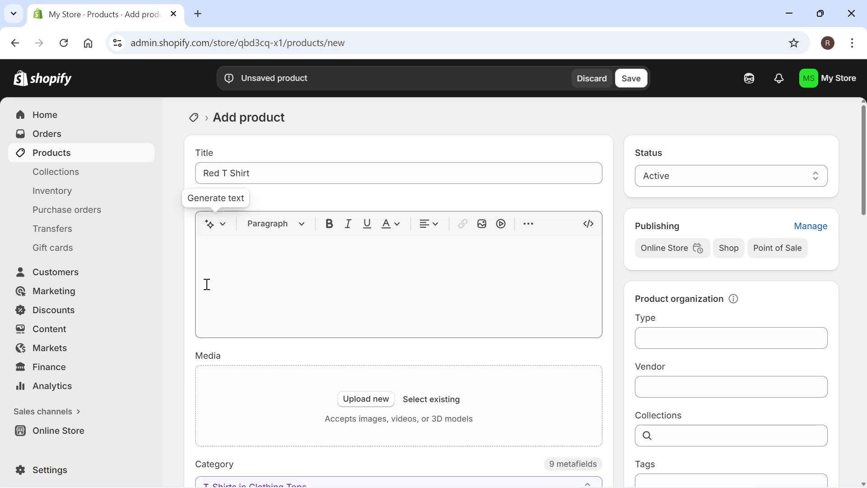
Generate a product description from the keywords "Size small, red t shirt, loose fit" and keep the generated text
{"action": "left_click", "coordinate": [209, 225]}
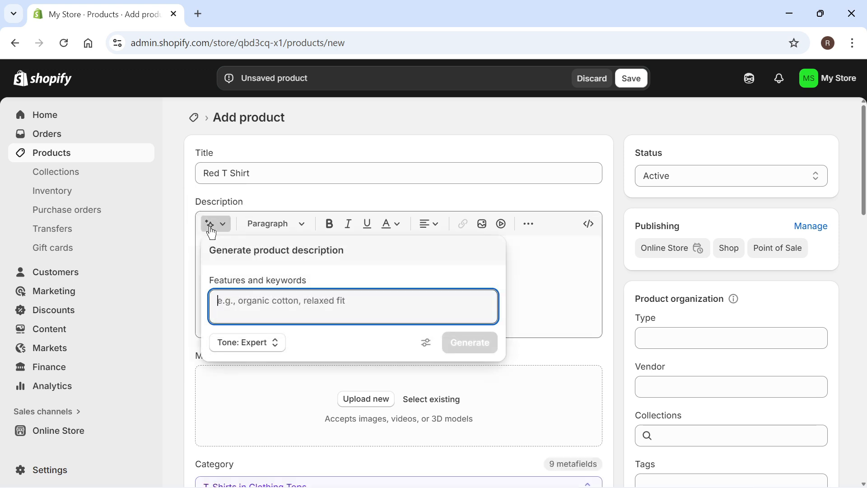
{"action": "type", "text": "Size small, red t shirt, loose fit"}
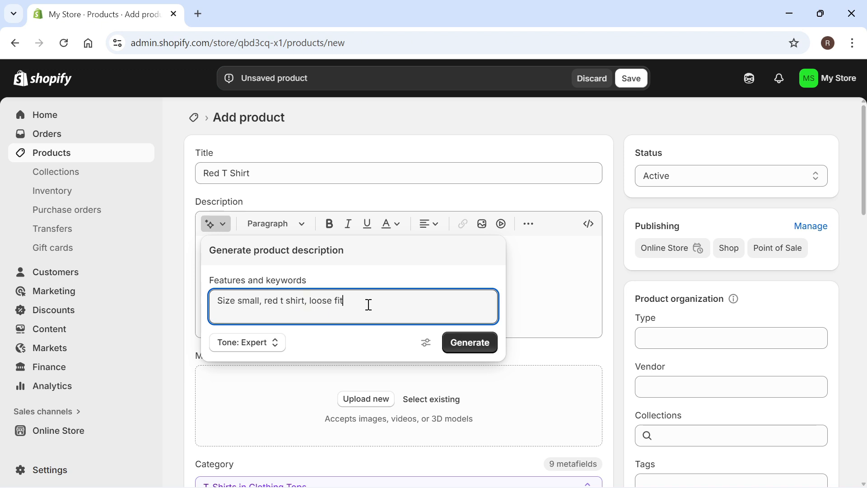
{"action": "left_click_drag", "start_coordinate": [368, 304], "coordinate": [167, 310]}
{"action": "left_click", "coordinate": [296, 299]}
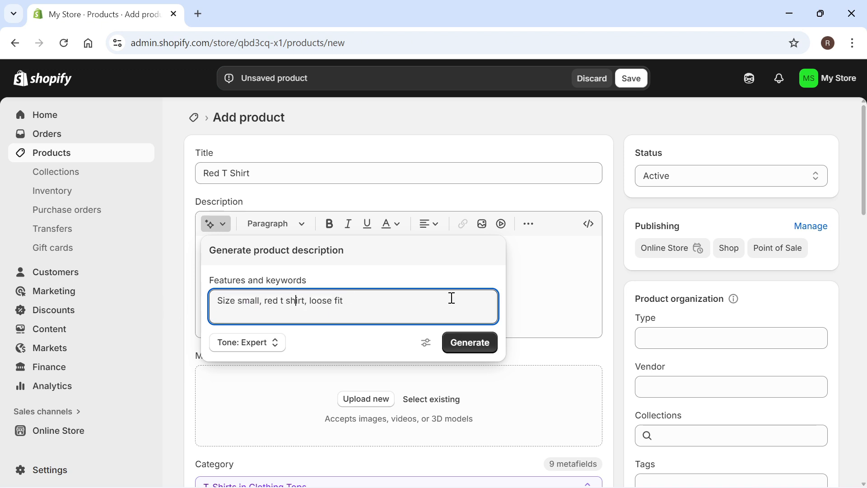
{"action": "left_click", "coordinate": [473, 345]}
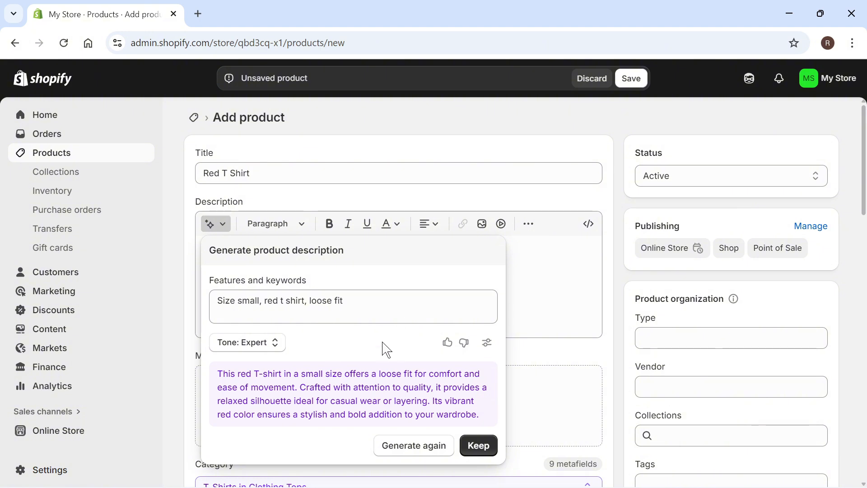
{"action": "left_click", "coordinate": [477, 447]}
Upload the image T60414s5 from the Downloads folder as the product's media
{"action": "scroll", "coordinate": [456, 311], "scroll_direction": "down", "scroll_amount": 2}
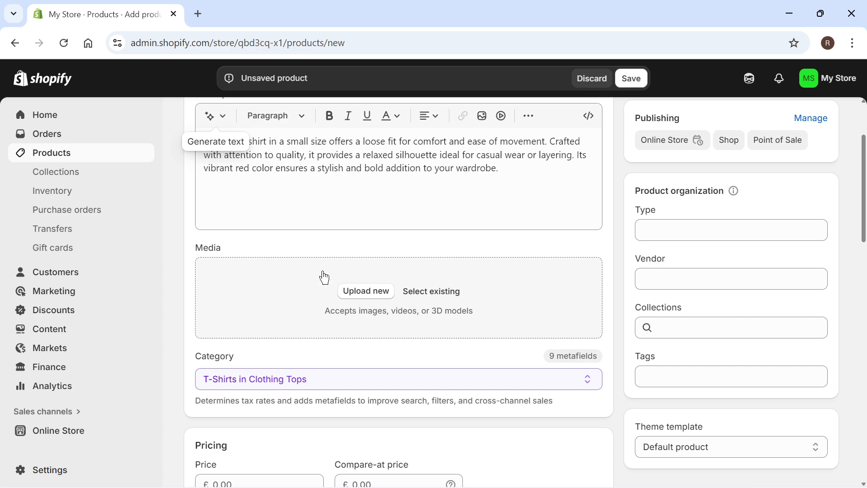
{"action": "left_click", "coordinate": [367, 291]}
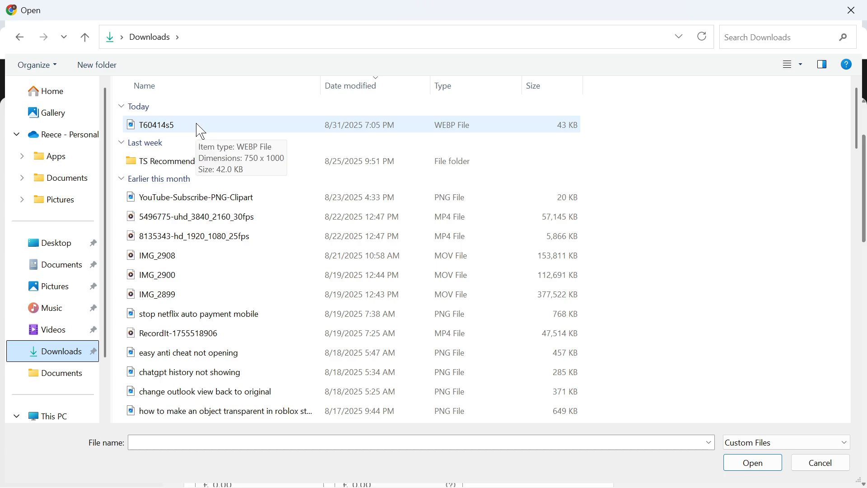
{"action": "double_click", "coordinate": [199, 125]}
{"action": "scroll", "coordinate": [409, 365], "scroll_direction": "down", "scroll_amount": 1}
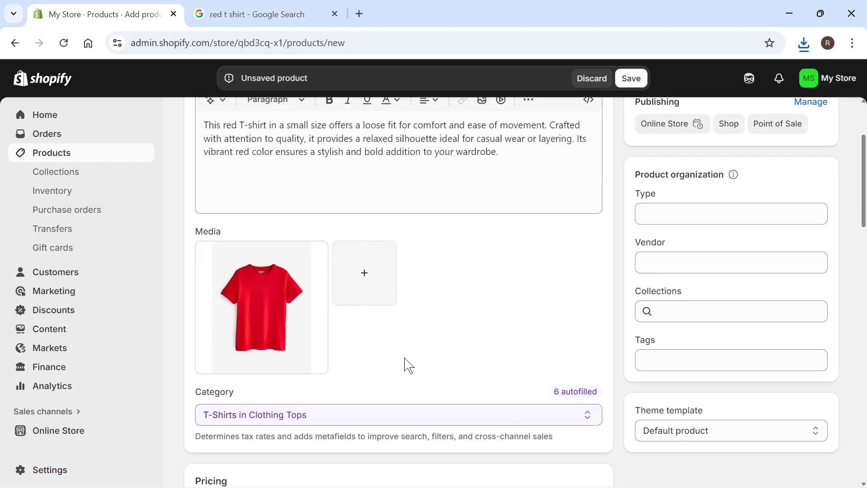
{"action": "scroll", "coordinate": [409, 365], "scroll_direction": "down", "scroll_amount": 3}
{"action": "left_click", "coordinate": [320, 267]}
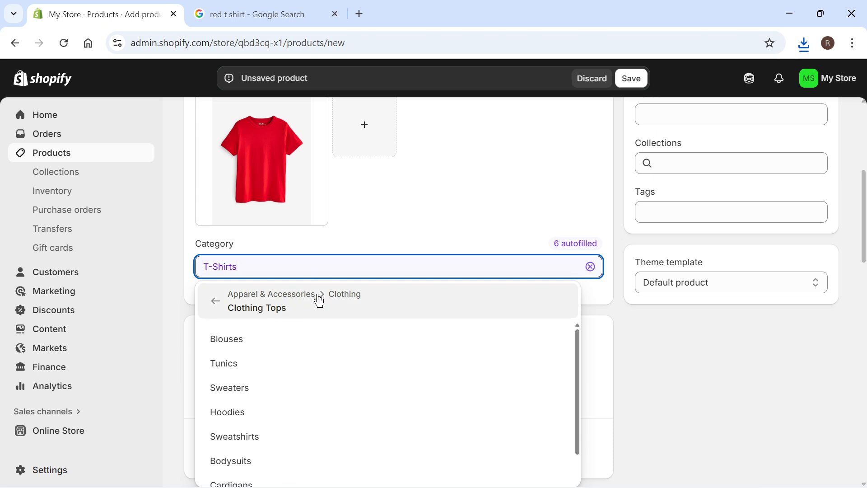
{"action": "left_click", "coordinate": [418, 224]}
Set the product's price to £20 and its compare-at price to £35
{"action": "scroll", "coordinate": [271, 188], "scroll_direction": "down", "scroll_amount": 3}
{"action": "left_click", "coordinate": [254, 214]}
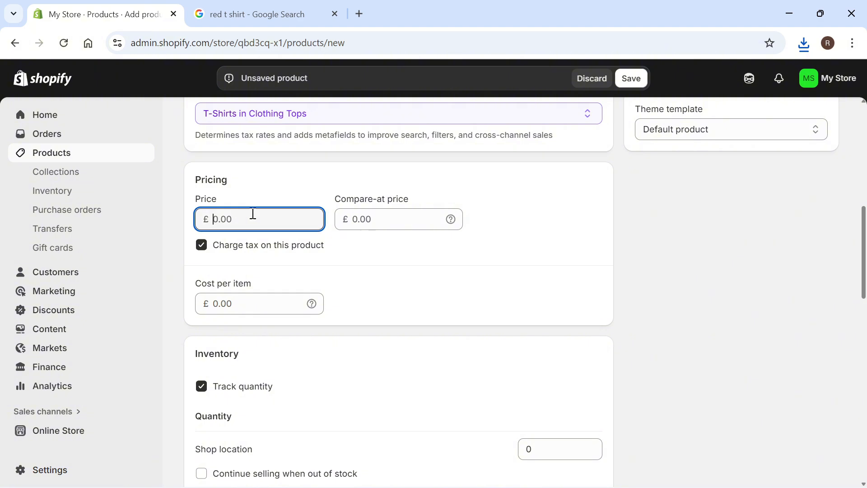
{"action": "type", "text": "20"}
{"action": "left_click", "coordinate": [538, 221]}
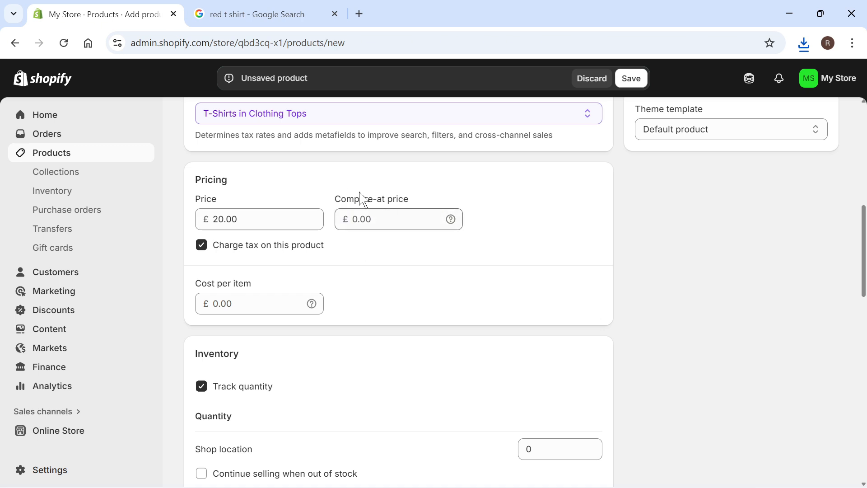
{"action": "left_click", "coordinate": [383, 222]}
{"action": "type", "text": "35"}
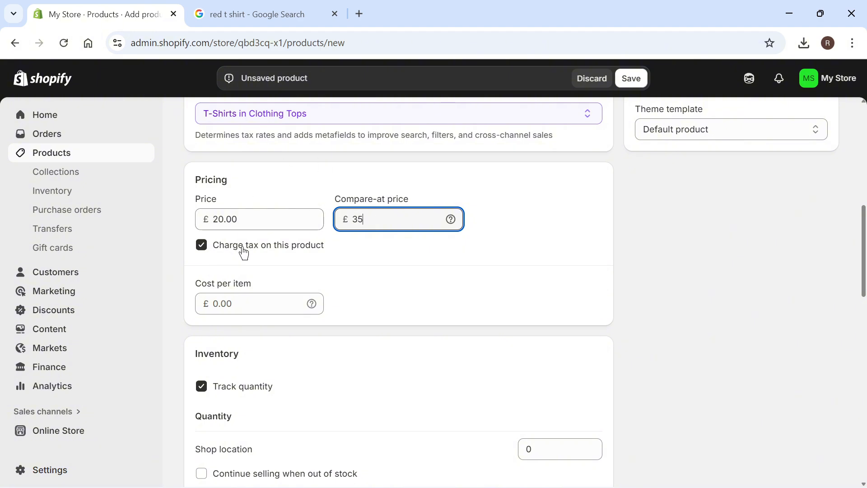
Turn off charging tax on this product
{"action": "left_click", "coordinate": [205, 256]}
{"action": "left_click", "coordinate": [203, 250]}
{"action": "scroll", "coordinate": [221, 275], "scroll_direction": "down", "scroll_amount": 1}
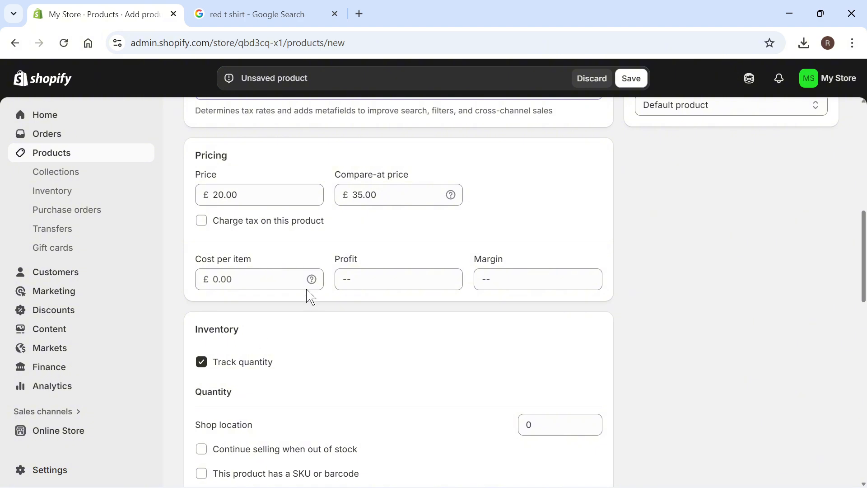
Set the inventory quantity at the Shop location to 100
{"action": "scroll", "coordinate": [287, 287], "scroll_direction": "down", "scroll_amount": 3}
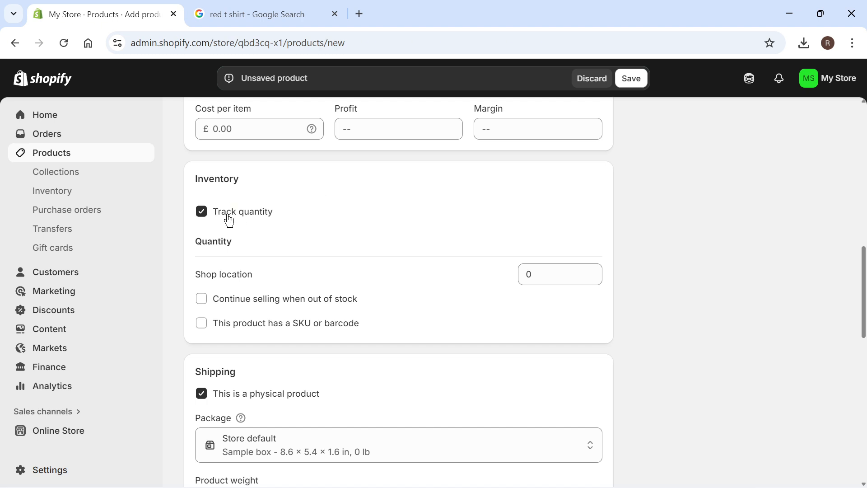
{"action": "left_click", "coordinate": [543, 275]}
{"action": "type", "text": "100"}
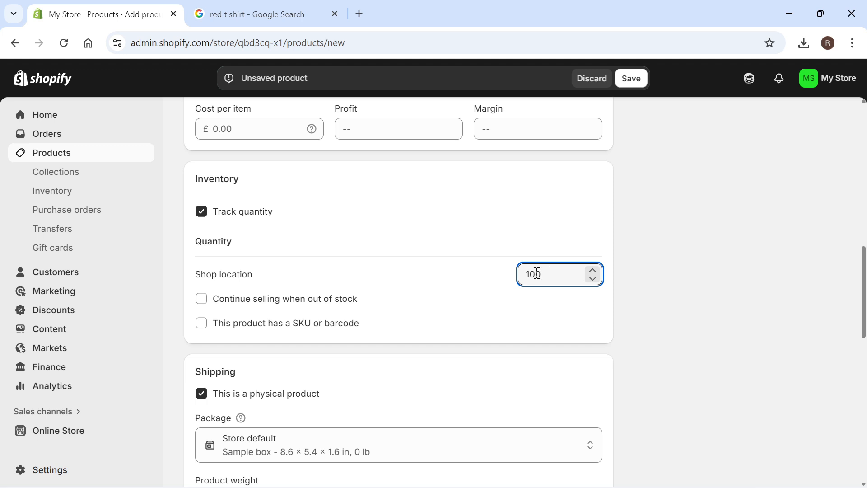
{"action": "left_click", "coordinate": [492, 261]}
{"action": "scroll", "coordinate": [447, 262], "scroll_direction": "down", "scroll_amount": 1}
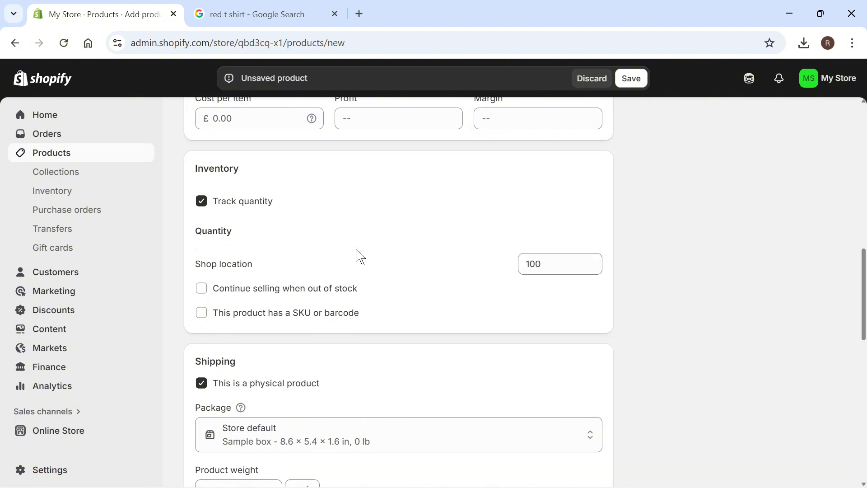
{"action": "left_click", "coordinate": [202, 289]}
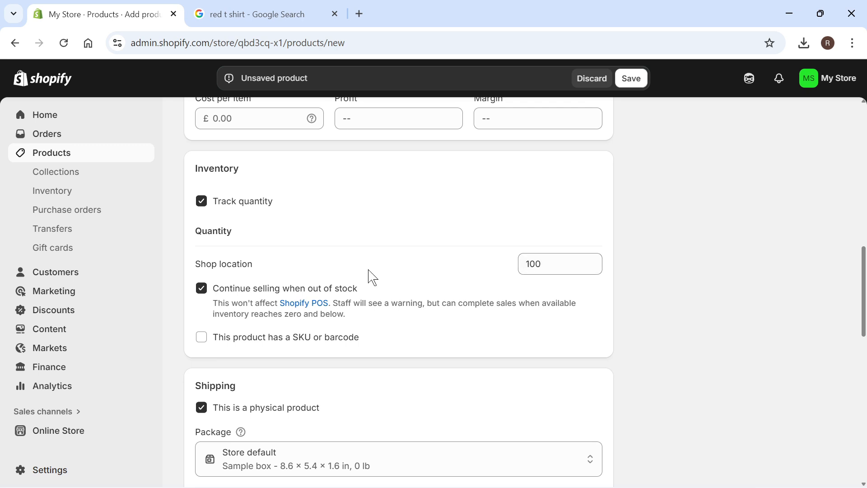
{"action": "left_click", "coordinate": [228, 288]}
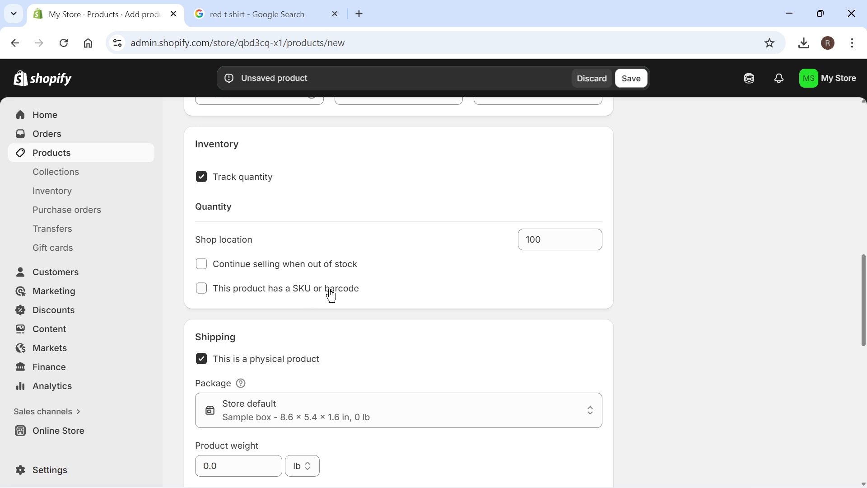
{"action": "left_click", "coordinate": [202, 291]}
{"action": "left_click", "coordinate": [203, 292]}
Add a Size option to the variants with the values 3XS, 2XS and S
{"action": "scroll", "coordinate": [401, 159], "scroll_direction": "down", "scroll_amount": 4}
{"action": "scroll", "coordinate": [306, 142], "scroll_direction": "up", "scroll_amount": 1}
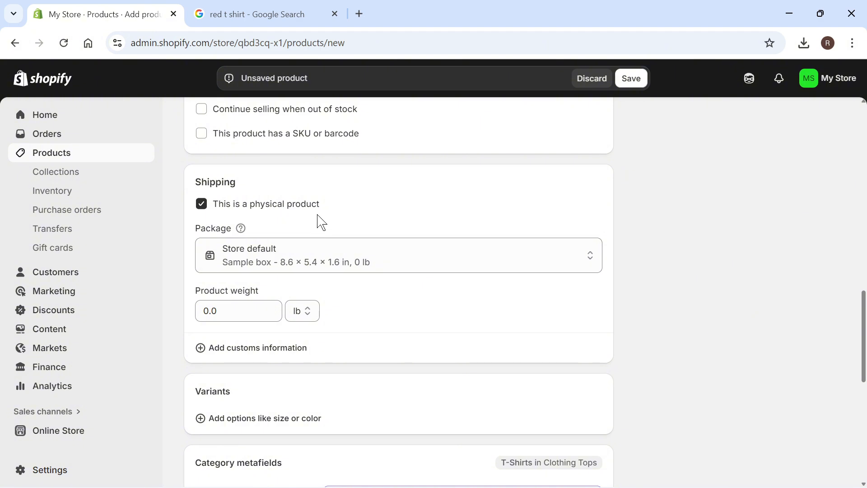
{"action": "scroll", "coordinate": [296, 246], "scroll_direction": "down", "scroll_amount": 4}
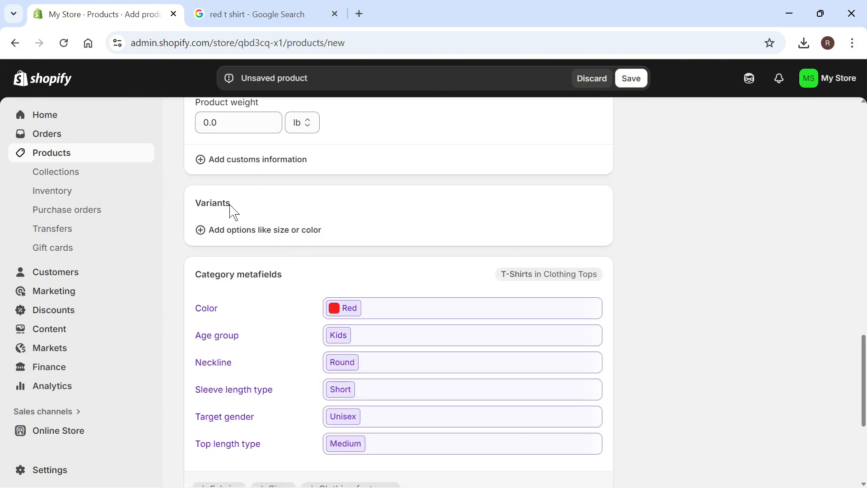
{"action": "scroll", "coordinate": [316, 194], "scroll_direction": "down", "scroll_amount": 1}
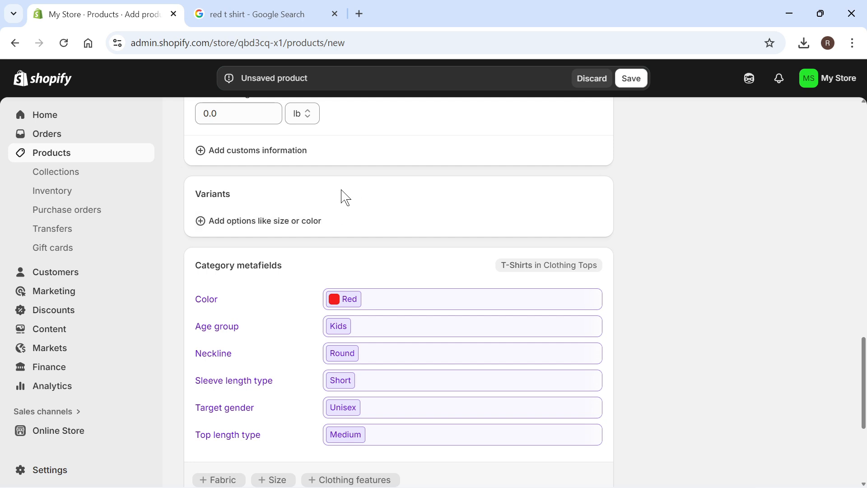
{"action": "left_click", "coordinate": [201, 224]}
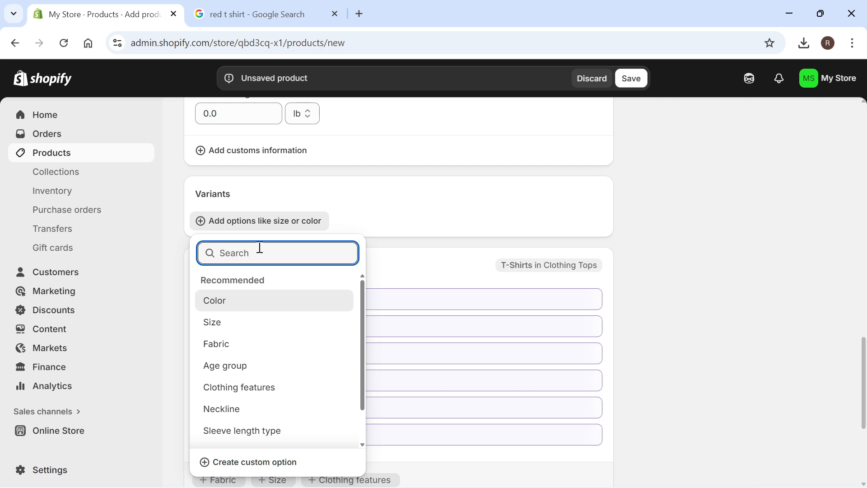
{"action": "left_click", "coordinate": [226, 329]}
{"action": "left_click", "coordinate": [278, 283]}
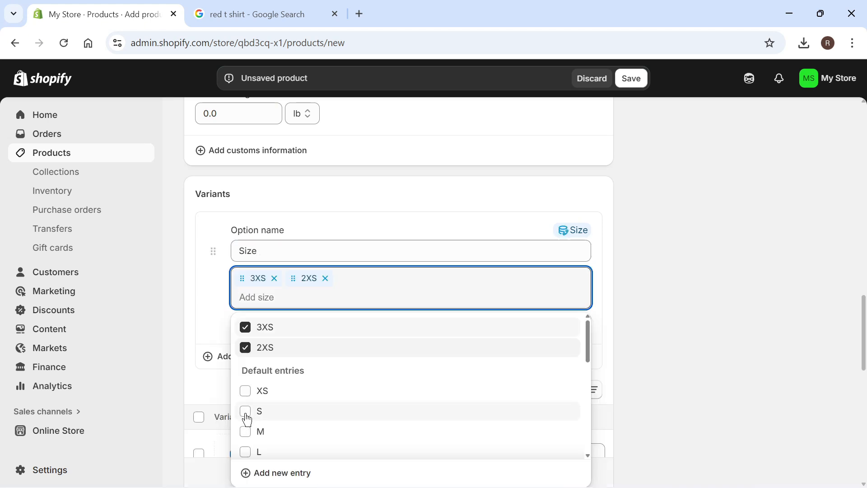
{"action": "left_click", "coordinate": [247, 412]}
{"action": "left_click", "coordinate": [384, 228]}
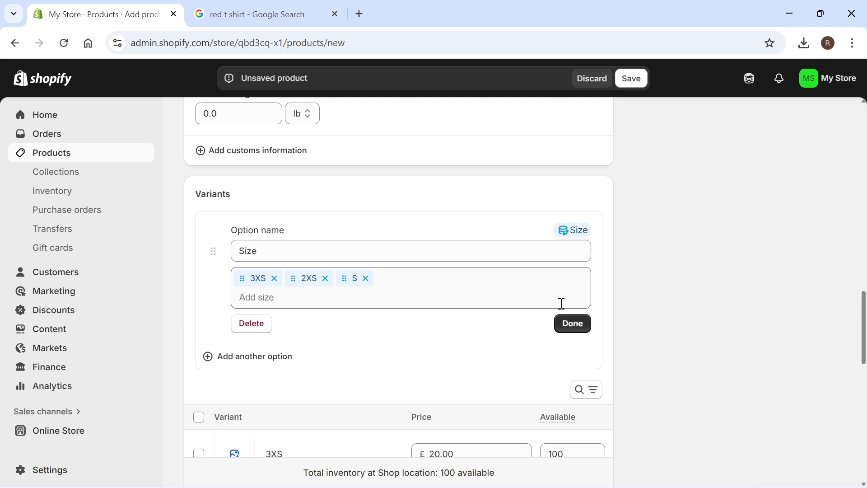
{"action": "left_click", "coordinate": [578, 330]}
{"action": "scroll", "coordinate": [575, 329], "scroll_direction": "down", "scroll_amount": 5}
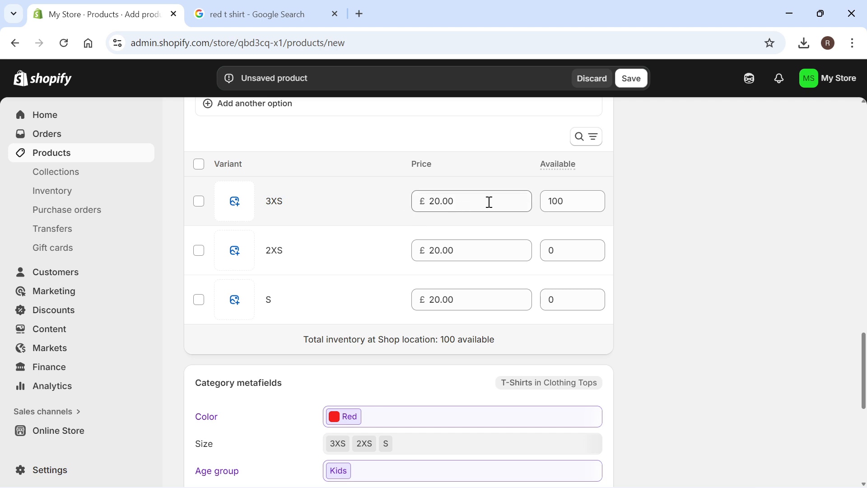
{"action": "left_click", "coordinate": [235, 201]}
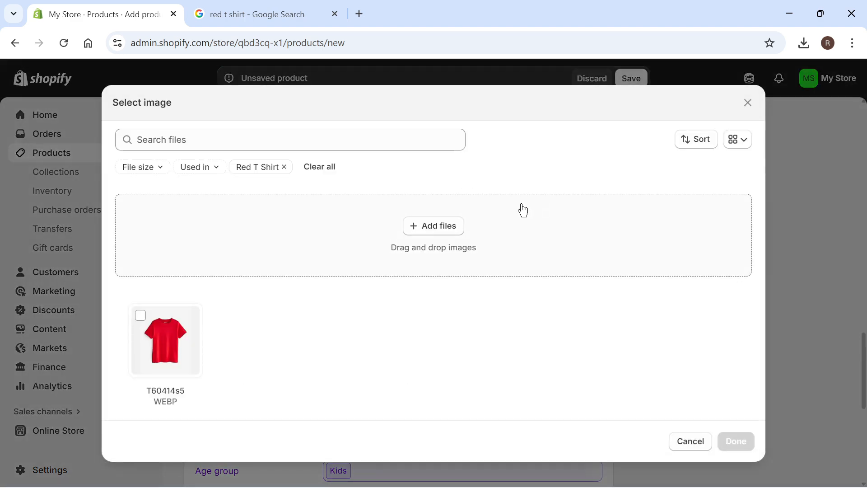
{"action": "left_click", "coordinate": [750, 105]}
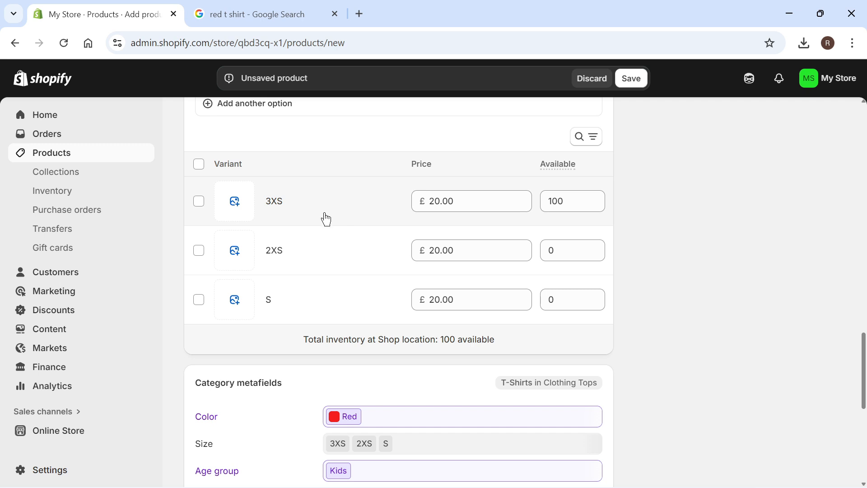
Review the product's category metafields, including the Neckline entry
{"action": "scroll", "coordinate": [325, 219], "scroll_direction": "down", "scroll_amount": 5}
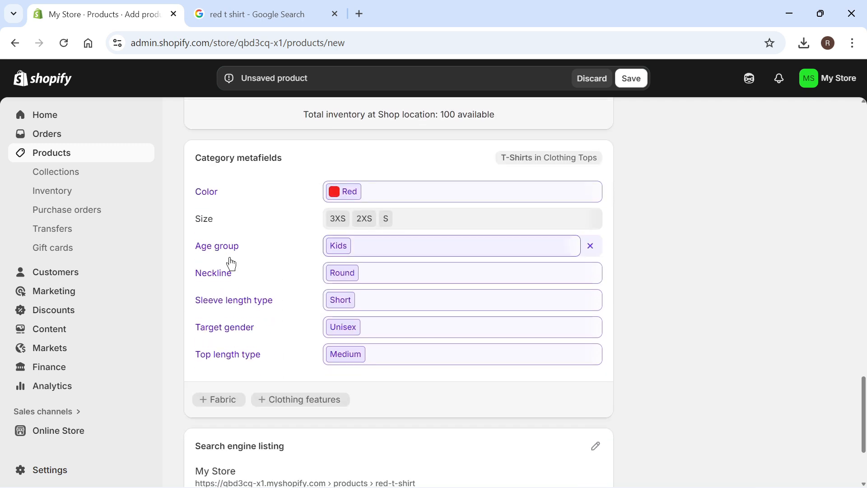
{"action": "scroll", "coordinate": [230, 261], "scroll_direction": "down", "scroll_amount": 1}
{"action": "scroll", "coordinate": [384, 291], "scroll_direction": "up", "scroll_amount": 1}
{"action": "left_click", "coordinate": [384, 292]}
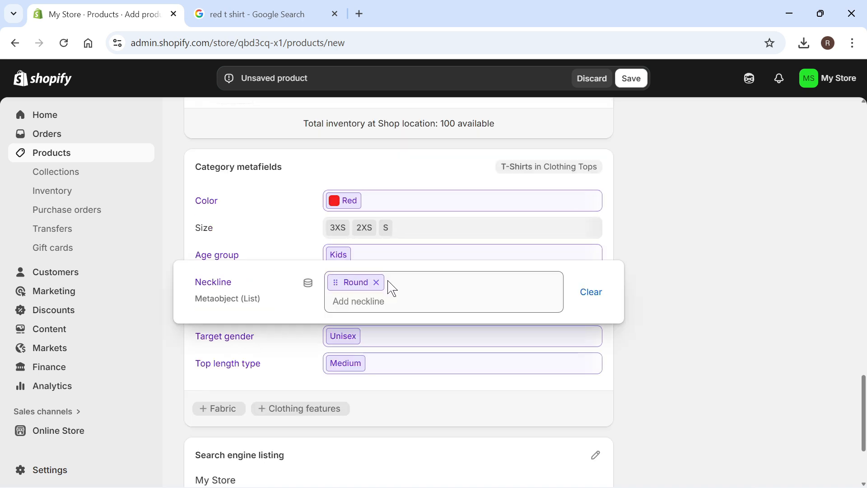
{"action": "left_click", "coordinate": [682, 245]}
Open the search engine listing for editing and examine its page title, meta description and URL handle
{"action": "scroll", "coordinate": [650, 235], "scroll_direction": "down", "scroll_amount": 3}
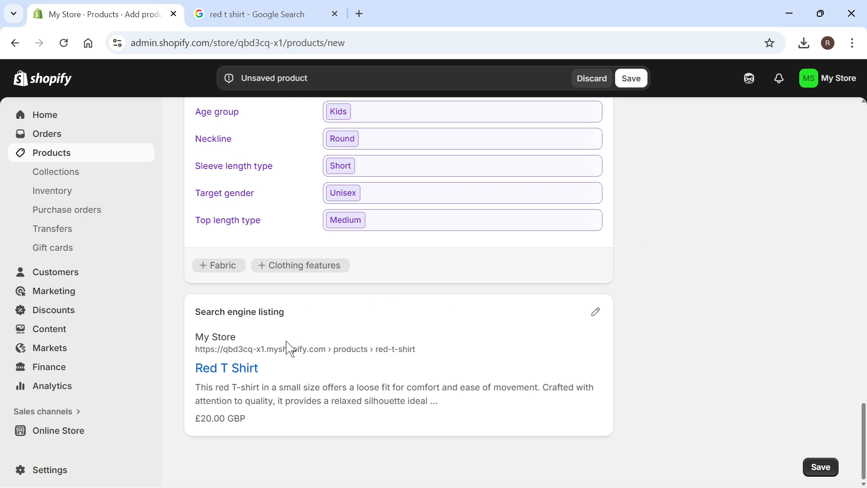
{"action": "left_click", "coordinate": [597, 316]}
{"action": "scroll", "coordinate": [418, 290], "scroll_direction": "down", "scroll_amount": 5}
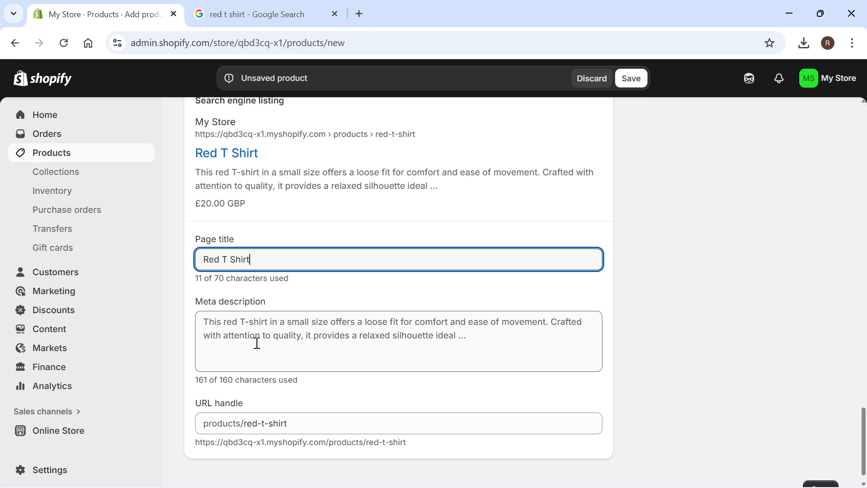
{"action": "scroll", "coordinate": [268, 325], "scroll_direction": "down", "scroll_amount": 1}
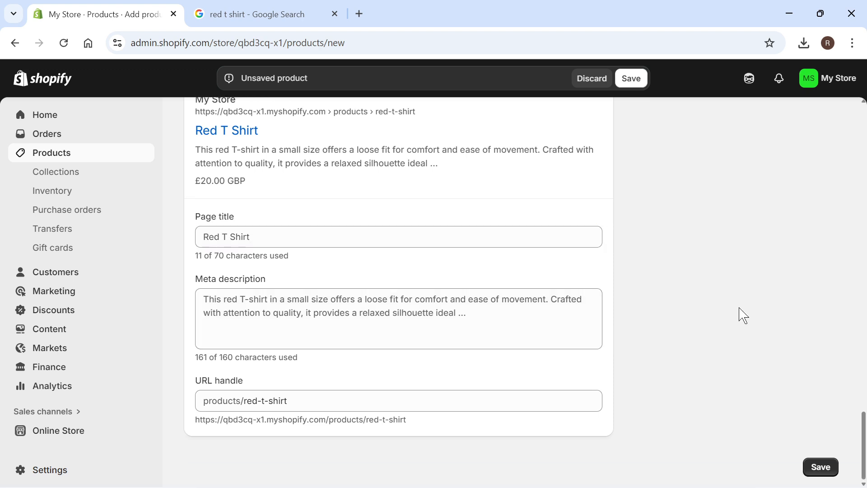
Save the new Red T Shirt product and return to the product list
{"action": "left_click", "coordinate": [821, 468]}
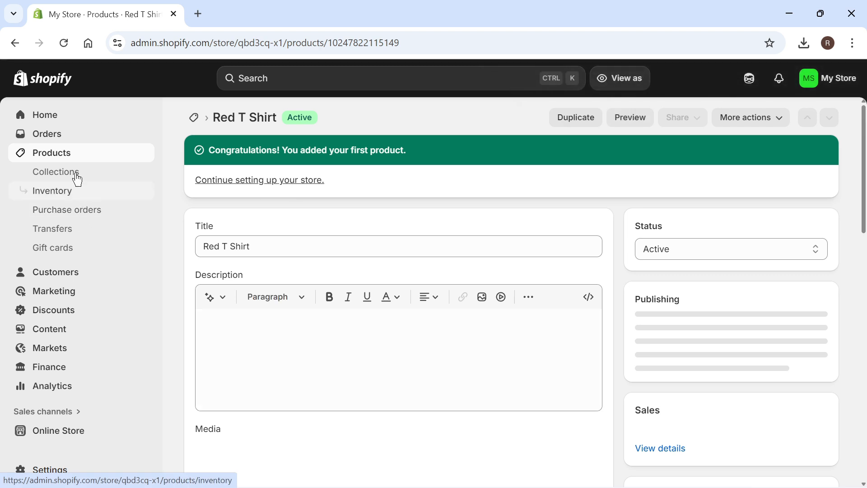
{"action": "left_click", "coordinate": [72, 158]}
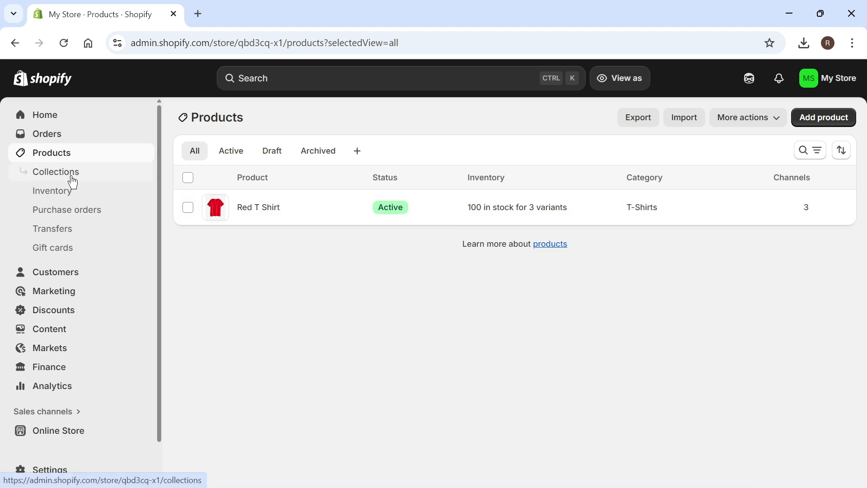
Delete the Home page collection from the store's collections
{"action": "left_click", "coordinate": [73, 181]}
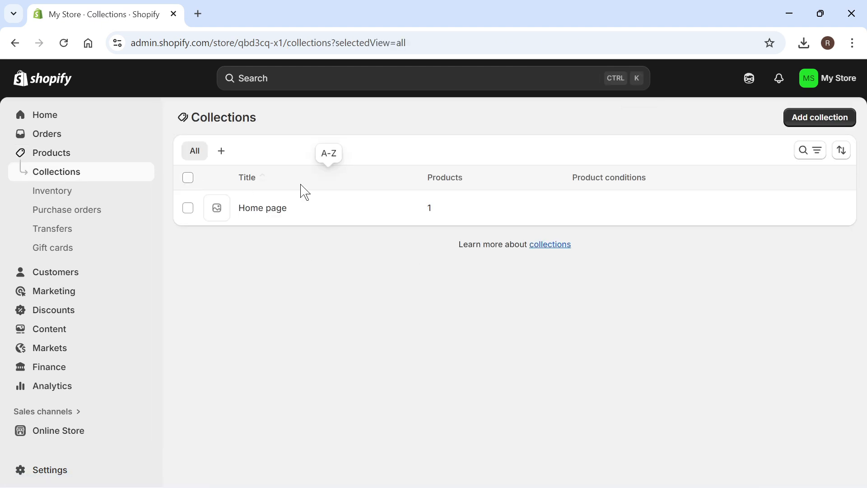
{"action": "left_click", "coordinate": [188, 181]}
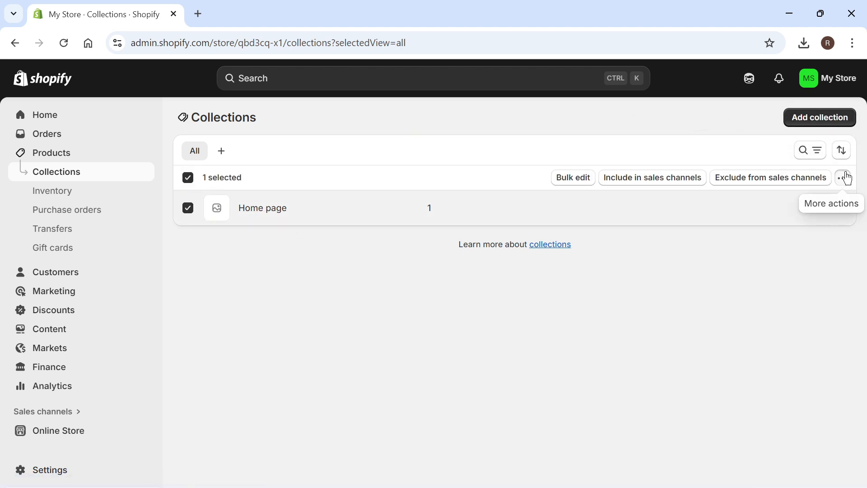
{"action": "left_click", "coordinate": [845, 178]}
{"action": "left_click", "coordinate": [801, 215]}
{"action": "left_click", "coordinate": [611, 309]}
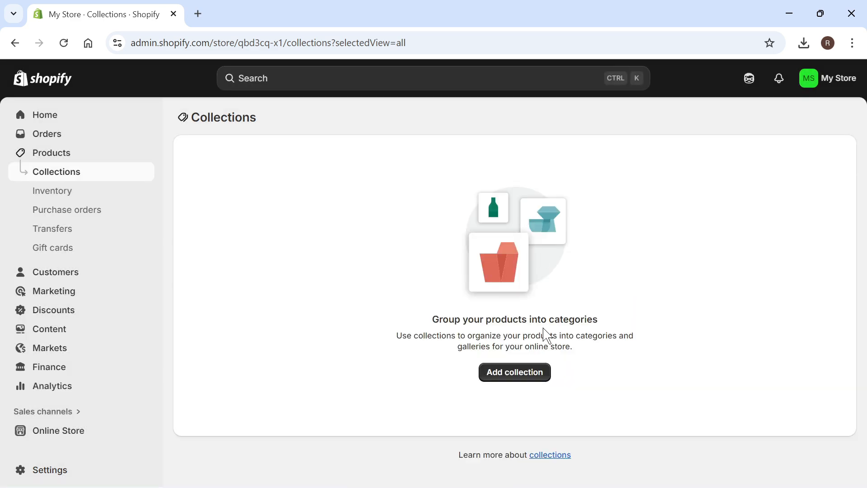
Start a new manual collection titled T Shirts, leaving its description empty
{"action": "left_click", "coordinate": [523, 374]}
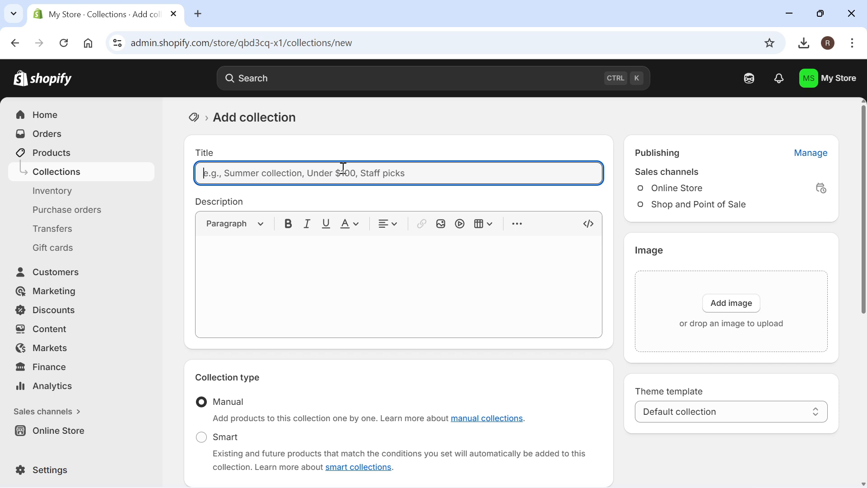
{"action": "type", "text": "T Shirts"}
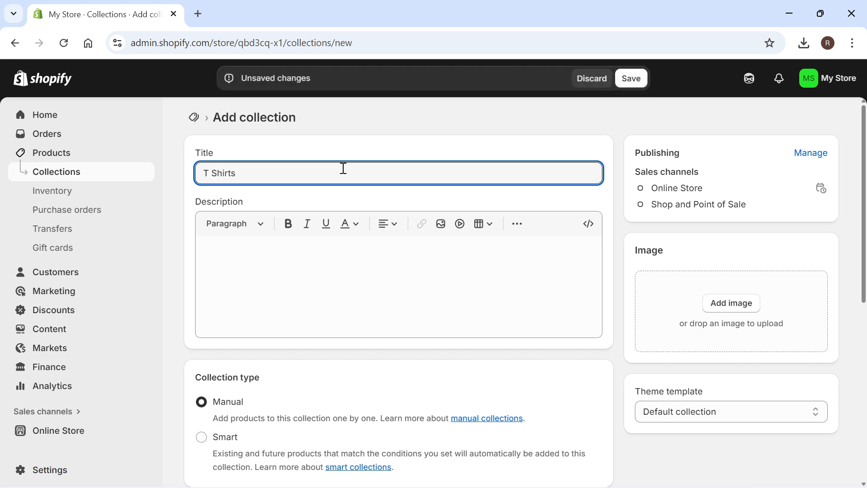
{"action": "scroll", "coordinate": [343, 169], "scroll_direction": "down", "scroll_amount": 1}
{"action": "left_click", "coordinate": [265, 217]}
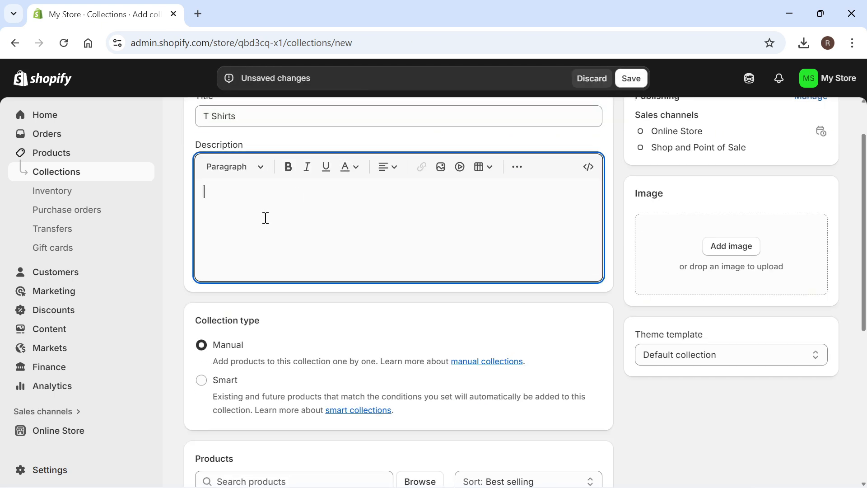
{"action": "scroll", "coordinate": [628, 180], "scroll_direction": "down", "scroll_amount": 1}
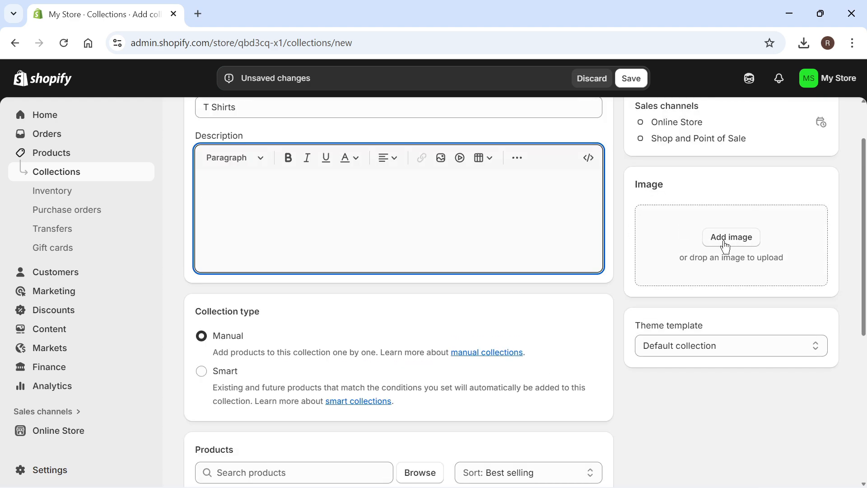
{"action": "scroll", "coordinate": [461, 242], "scroll_direction": "down", "scroll_amount": 2}
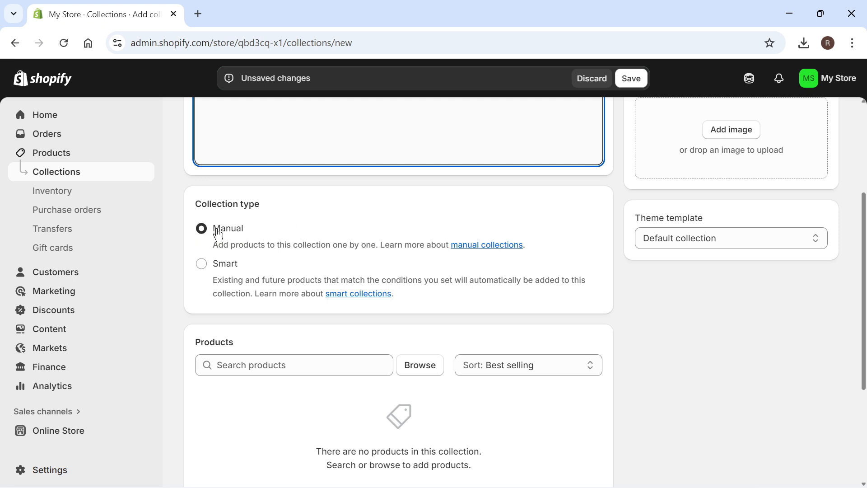
Add the Red T Shirt product to the T Shirts collection and save the collection
{"action": "scroll", "coordinate": [218, 235], "scroll_direction": "down", "scroll_amount": 2}
{"action": "left_click", "coordinate": [298, 243]}
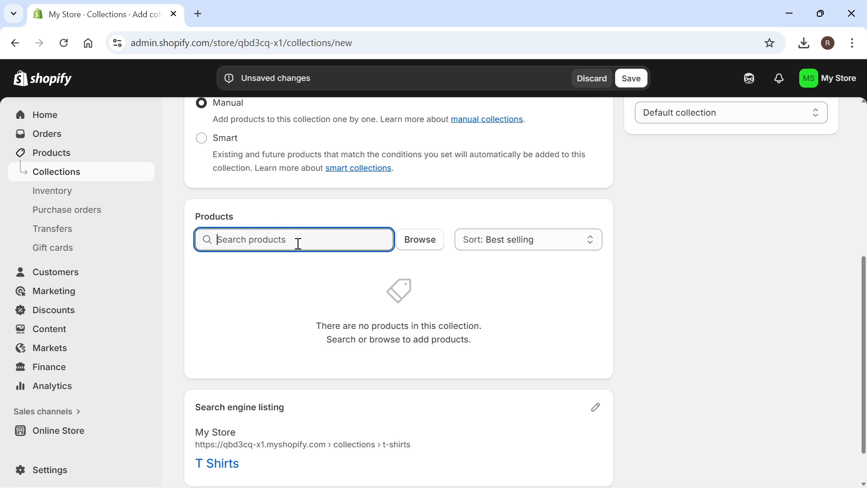
{"action": "type", "text": "t"}
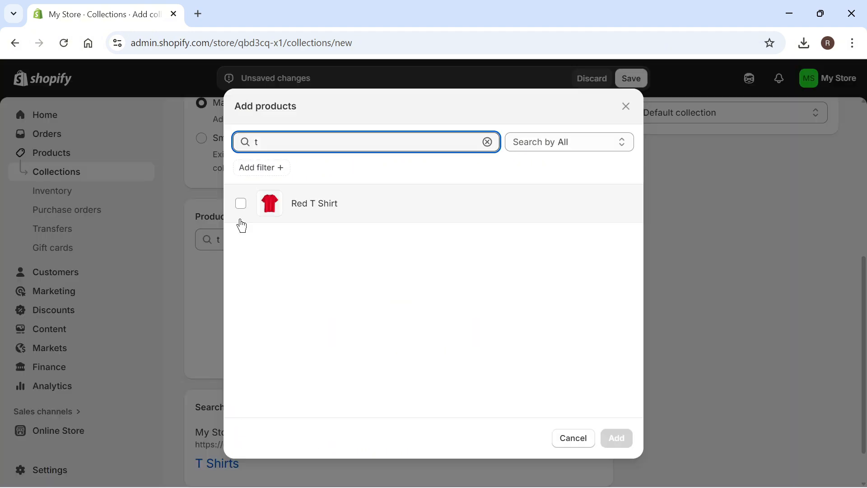
{"action": "left_click", "coordinate": [242, 206]}
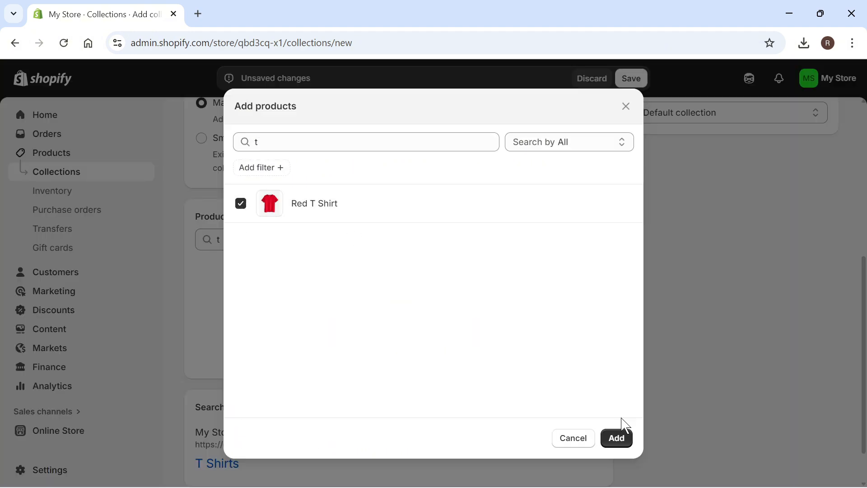
{"action": "left_click", "coordinate": [617, 437]}
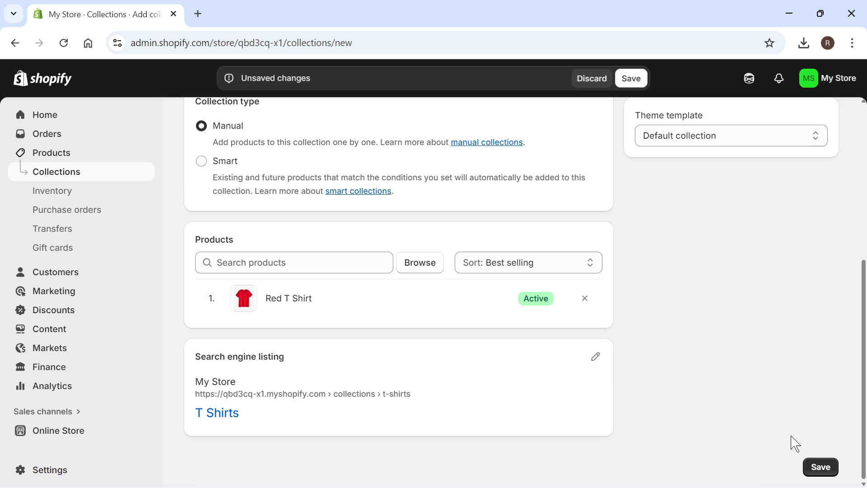
{"action": "left_click", "coordinate": [820, 468]}
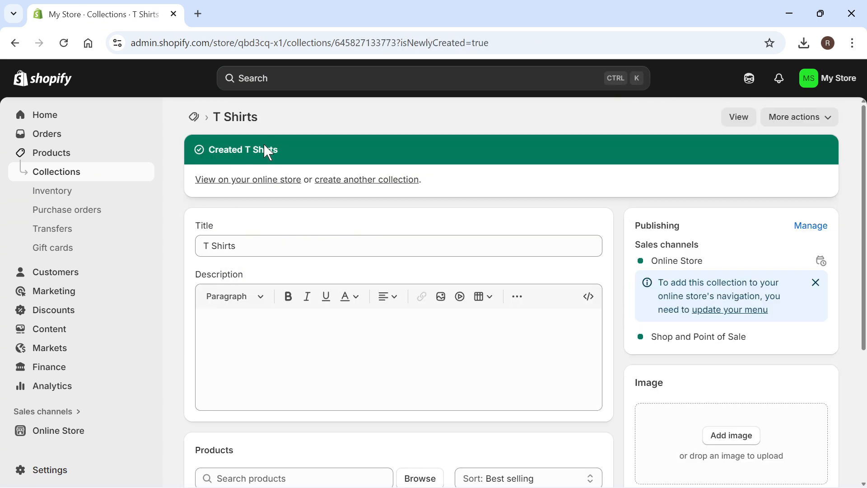
Open a blank new product form and look through its media, category and pricing fields
{"action": "left_click", "coordinate": [68, 154]}
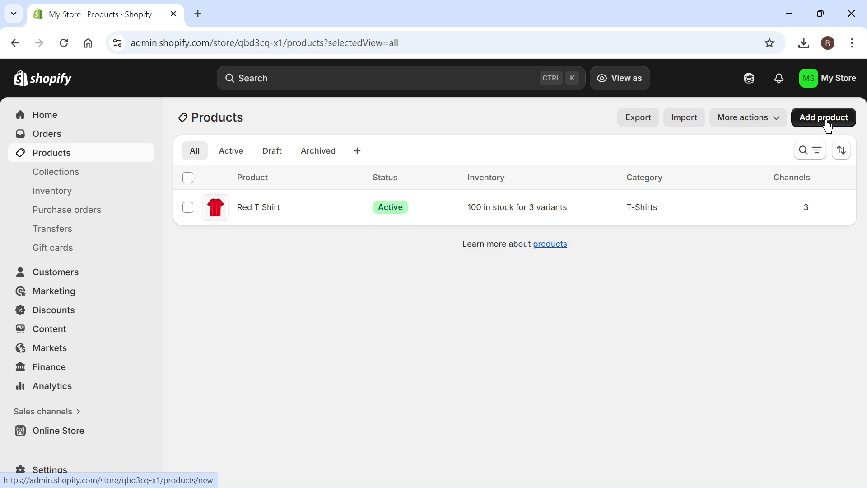
{"action": "left_click", "coordinate": [828, 126]}
{"action": "scroll", "coordinate": [278, 259], "scroll_direction": "down", "scroll_amount": 10}
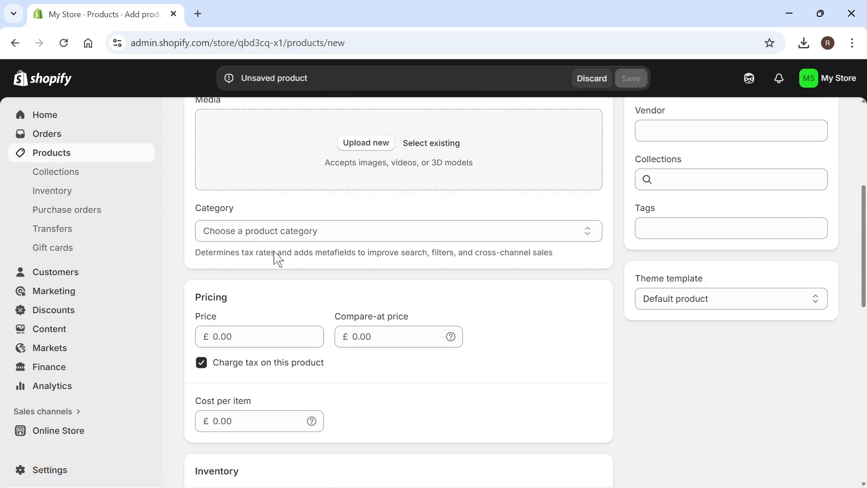
{"action": "scroll", "coordinate": [277, 258], "scroll_direction": "up", "scroll_amount": 10}
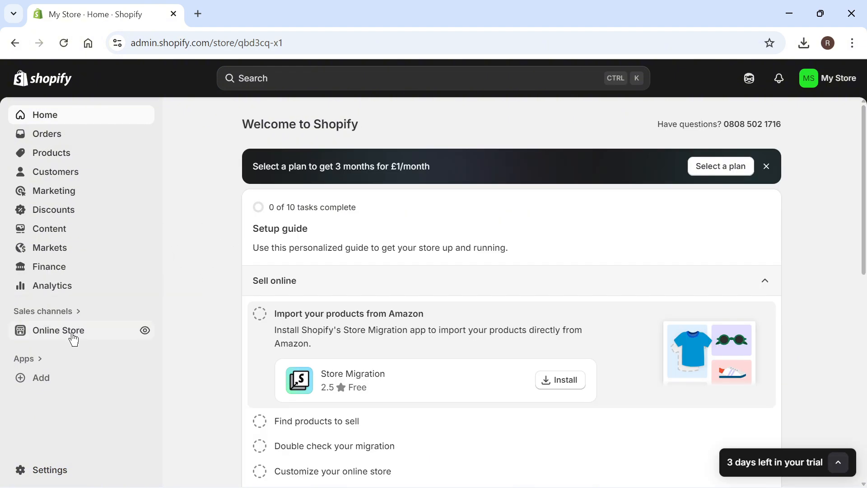
Customize the online store's Dawn theme by removing the Products collection from the home page's Featured collection section, and save the theme
{"action": "left_click", "coordinate": [73, 338]}
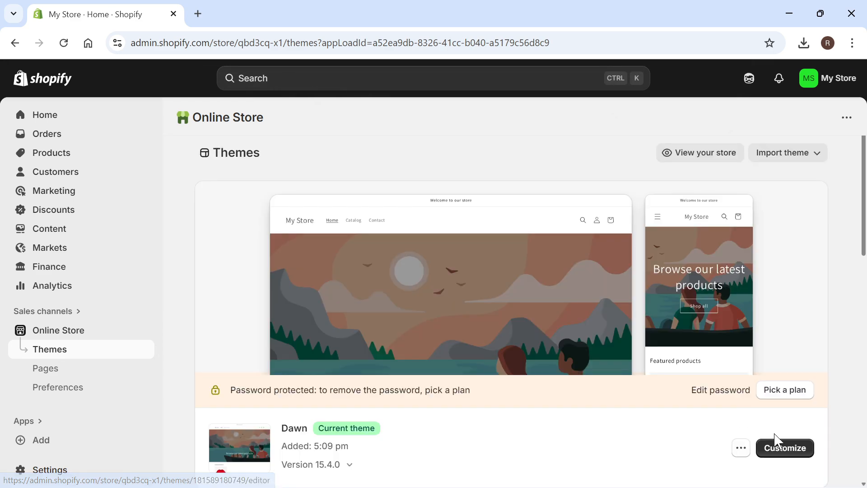
{"action": "left_click", "coordinate": [781, 457]}
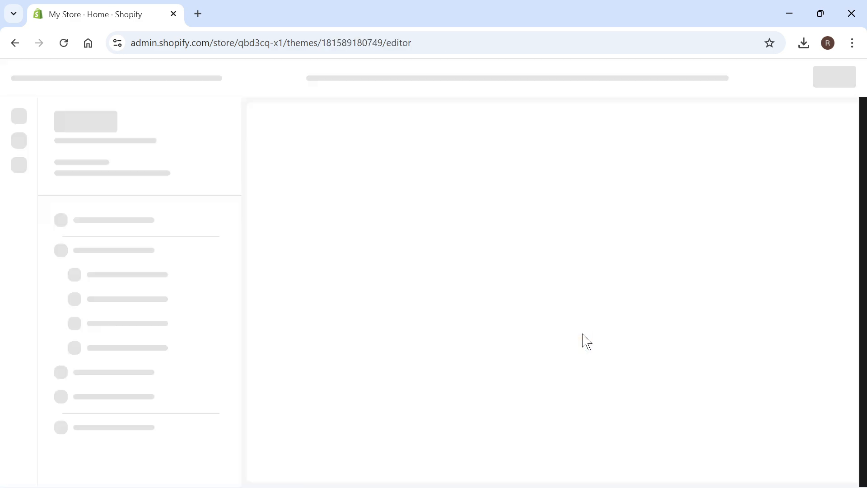
{"action": "scroll", "coordinate": [465, 295], "scroll_direction": "down", "scroll_amount": 10}
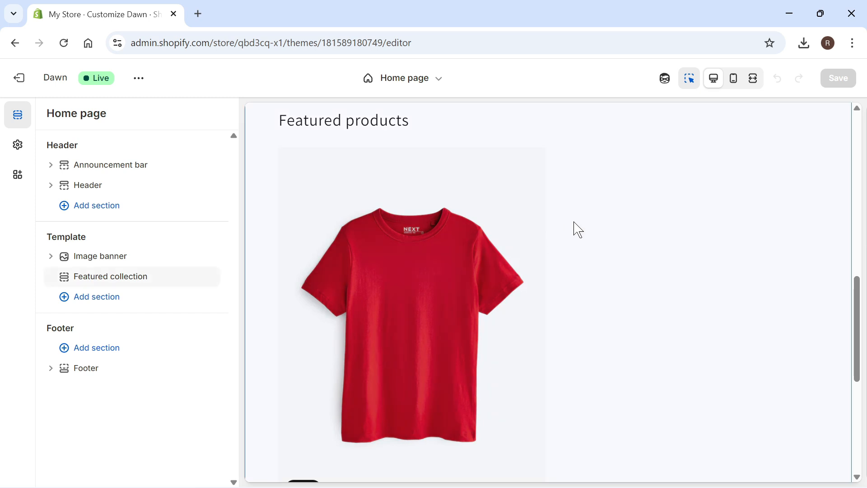
{"action": "left_click", "coordinate": [558, 204]}
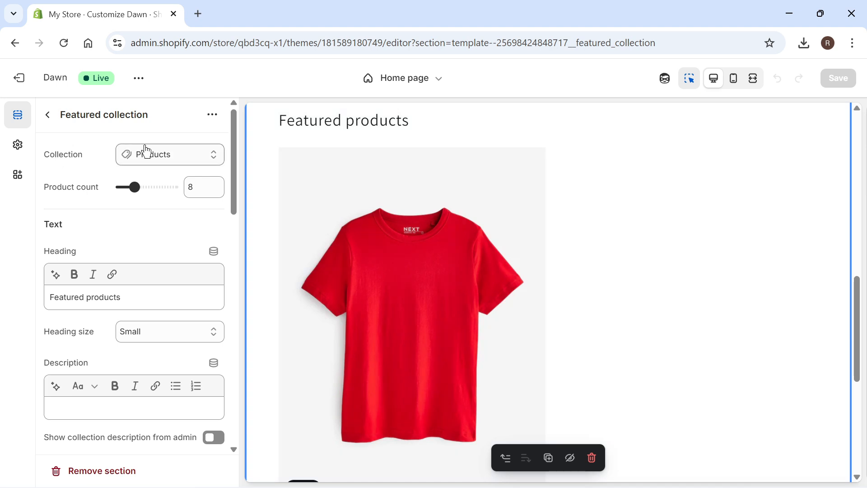
{"action": "left_click", "coordinate": [164, 164]}
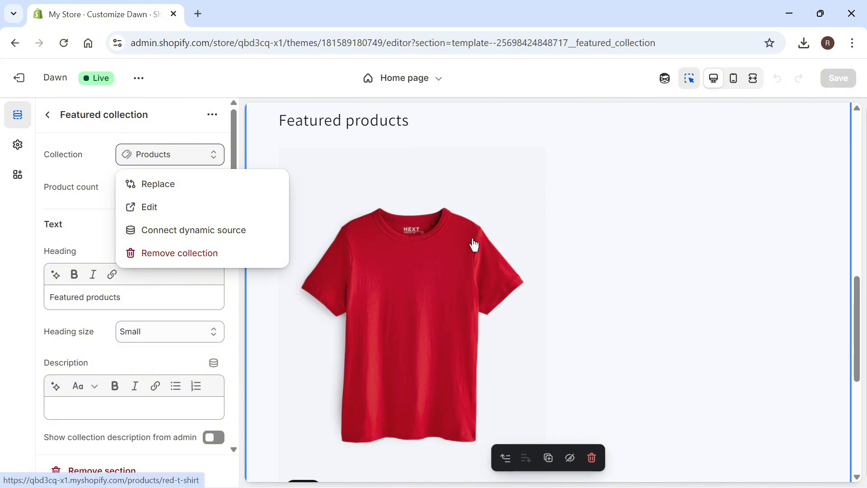
{"action": "left_click", "coordinate": [181, 254]}
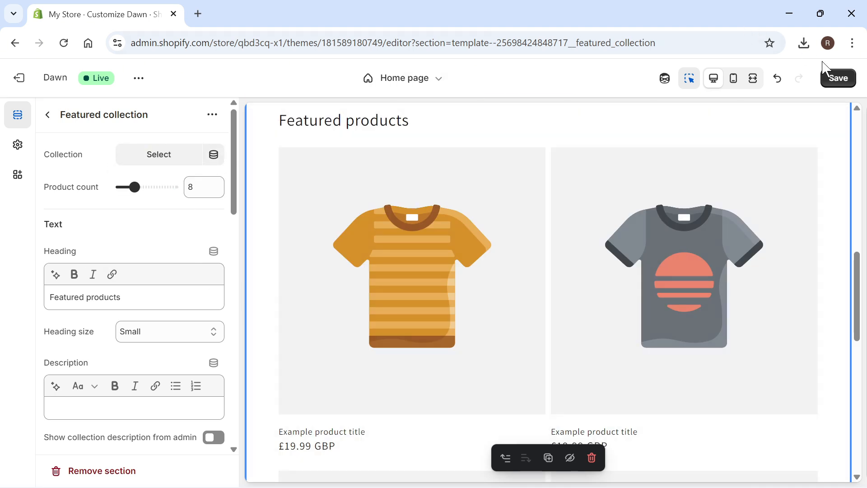
{"action": "left_click", "coordinate": [838, 78]}
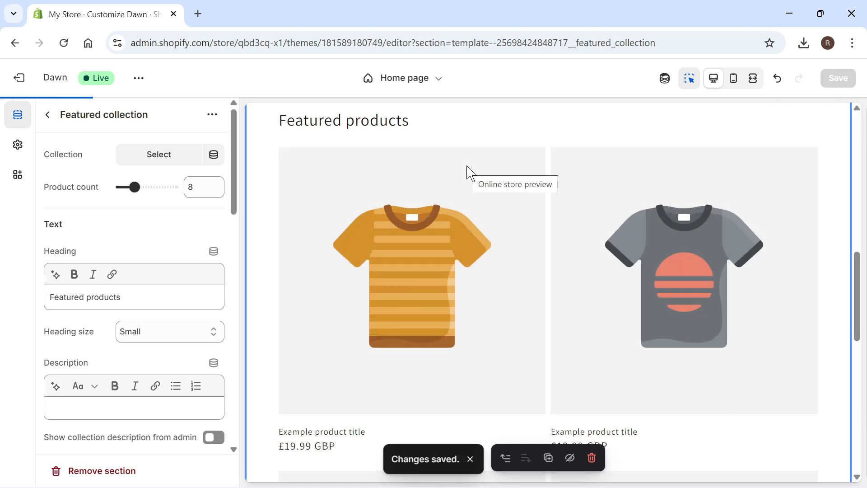